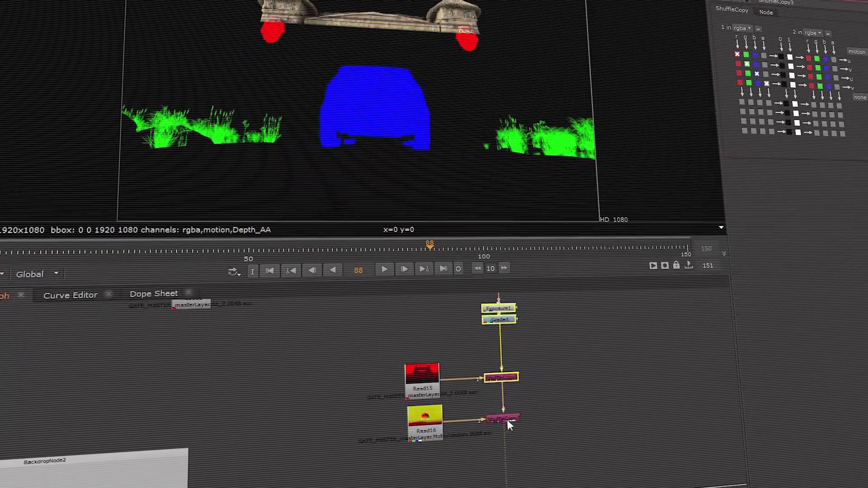
# Select the whole foreground comp tree including Read15 and Read16 and turn it into a LiveGroup
pyautogui.moveTo(346, 321); pyautogui.dragTo(539, 423)
pyautogui.press('Tab')
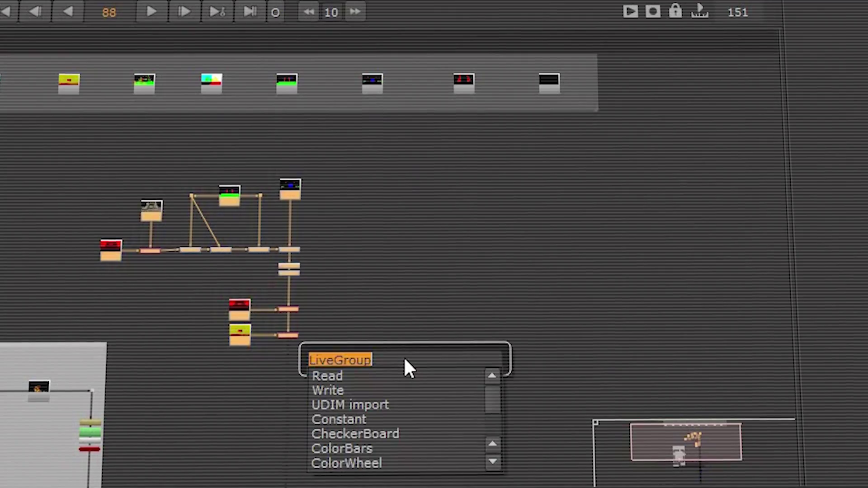
pyautogui.press('Return')
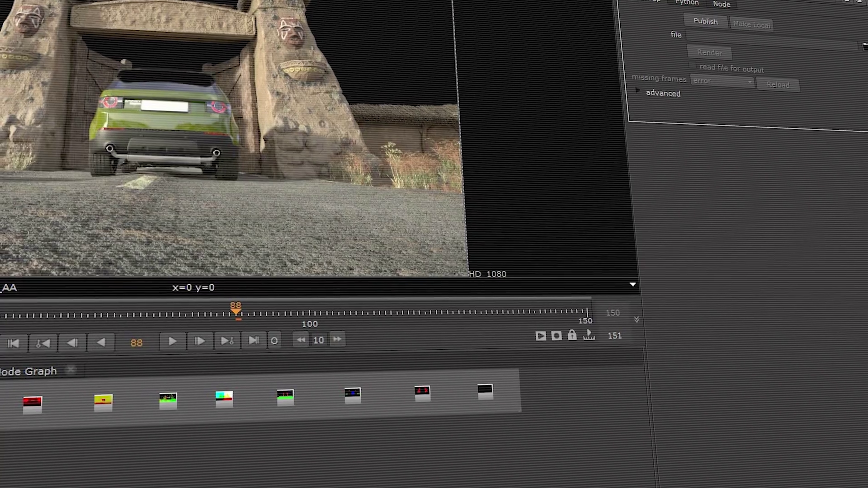
# Publish the LiveGroup as LiveGroup1_v01.nk in the 05_Live_Group_Node/FG folder
pyautogui.click(712, 18)
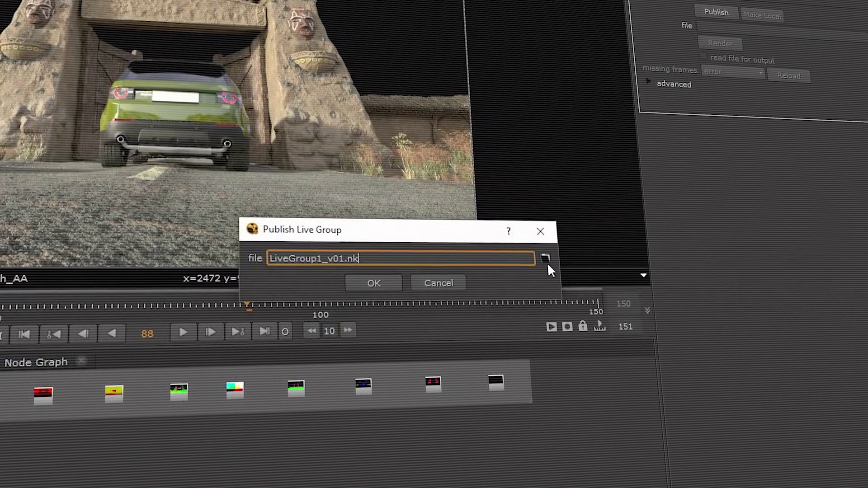
pyautogui.click(539, 262)
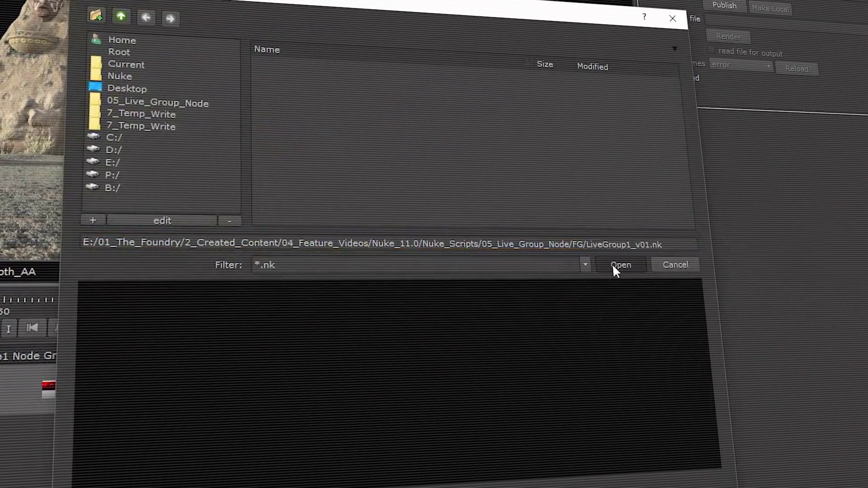
pyautogui.click(618, 267)
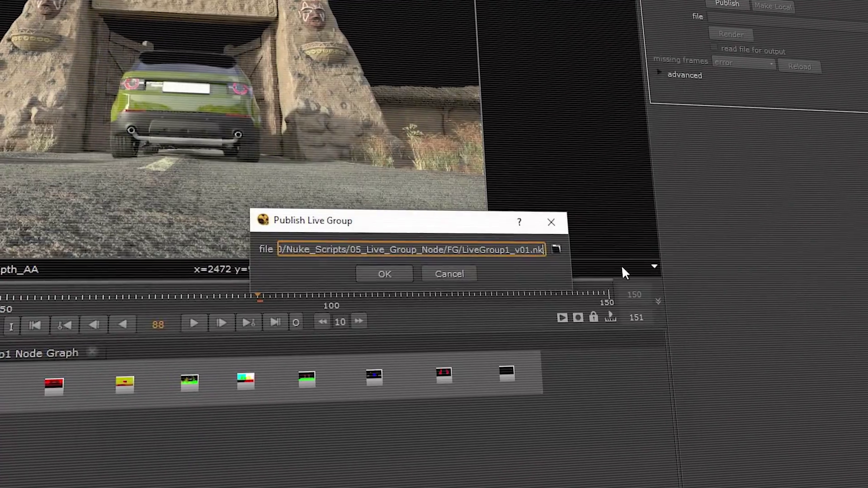
pyautogui.click(397, 273)
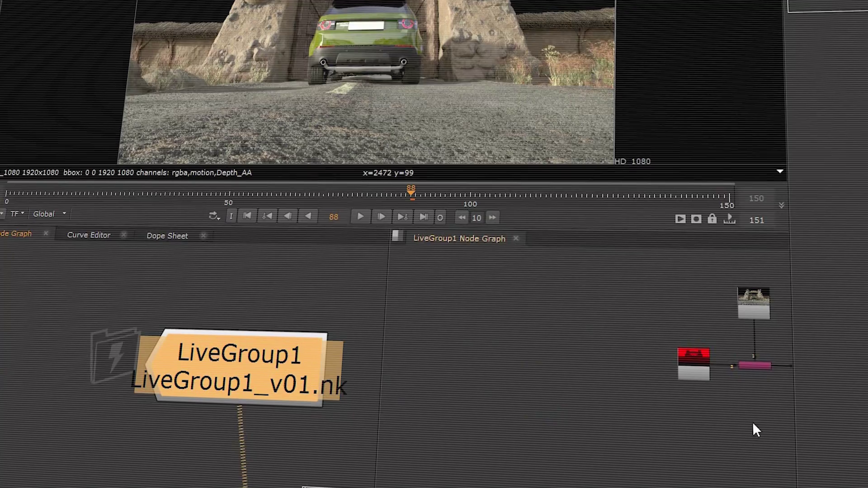
# Add a ColorCorrect node after ShuffleCopy3 inside the LiveGroup's node graph
pyautogui.moveTo(620, 436); pyautogui.dragTo(556, 334, button='middle')
pyautogui.scroll(5, 540, 310)
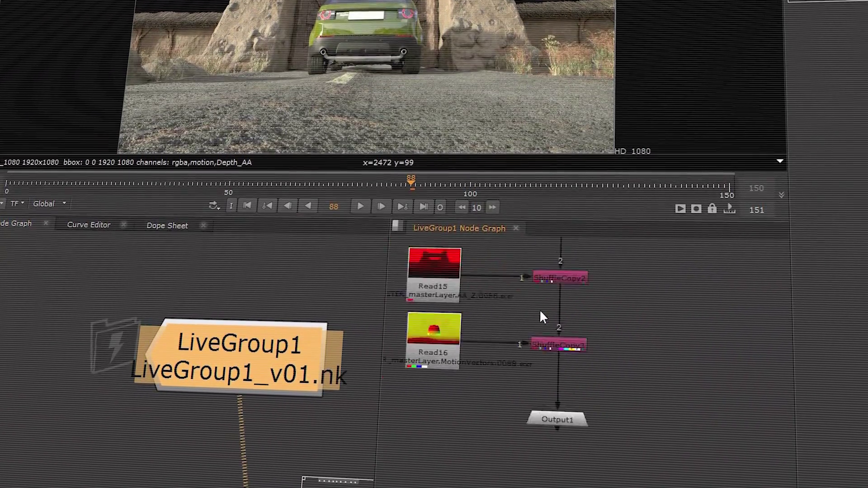
pyautogui.click(559, 366)
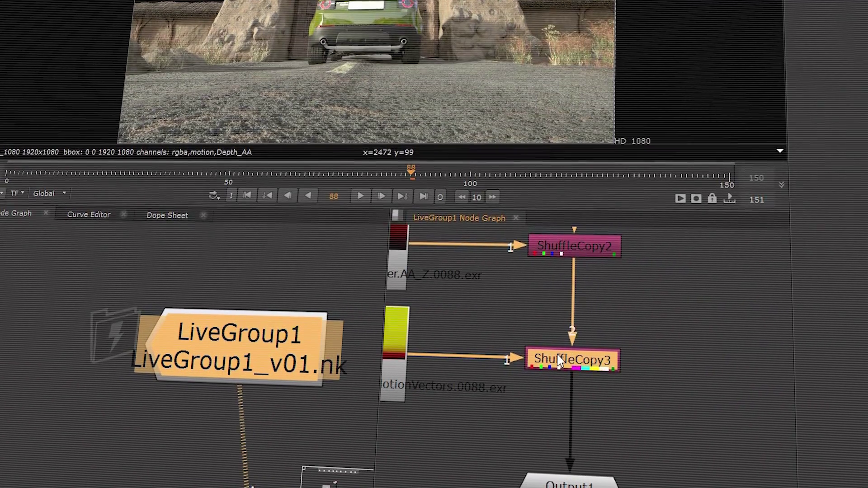
pyautogui.press('c')
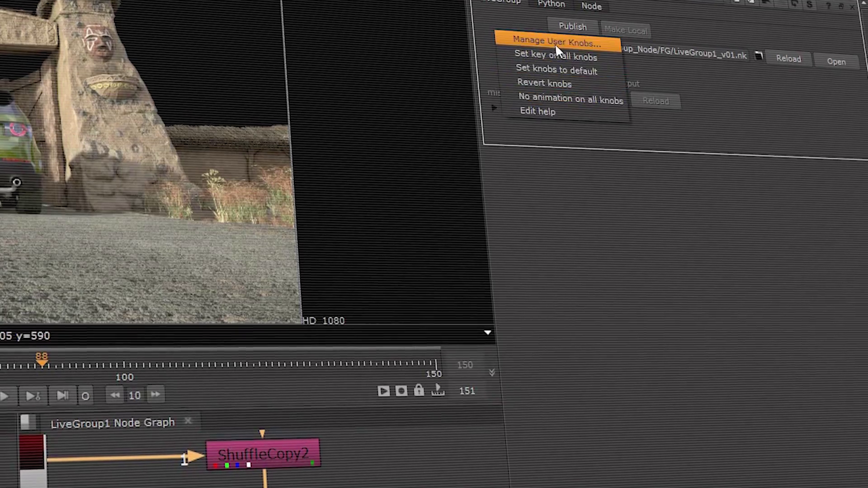
# Open the LiveGroup's user knob manager and browse its internal nodes for knobs to expose
pyautogui.click(555, 44)
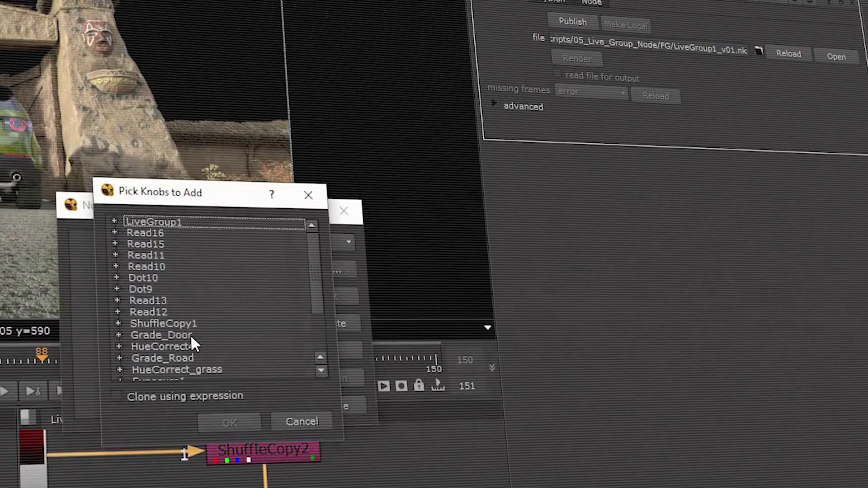
pyautogui.scroll(-3, 183, 327)
pyautogui.click(113, 281)
pyautogui.click(123, 294)
pyautogui.scroll(-3, 131, 299)
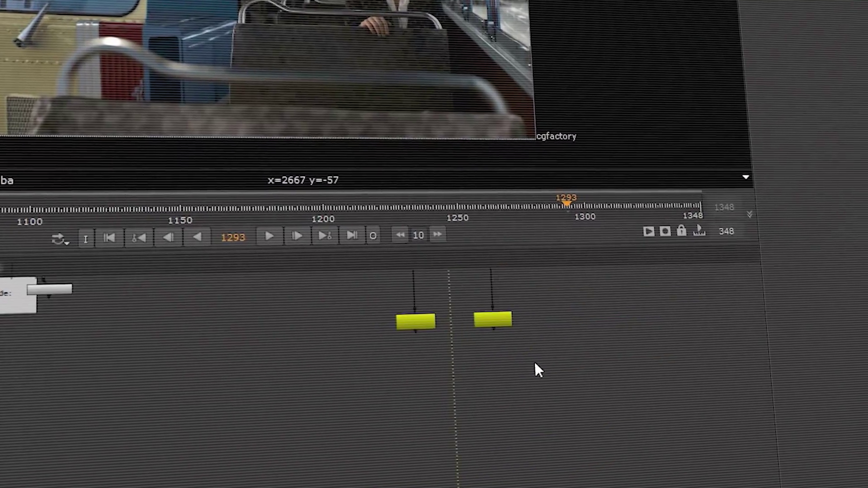
# Render Write1 for frames 1001-1348 using the frame server, with continue on error enabled
pyautogui.scroll(8, 382, 336)
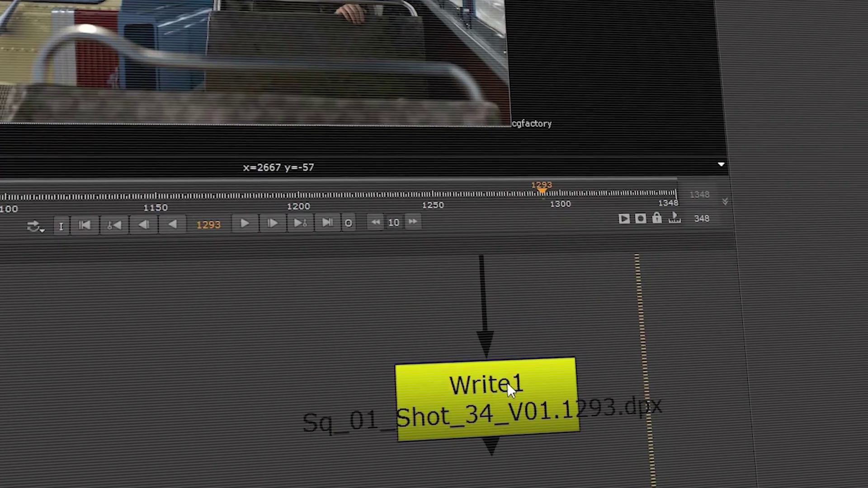
pyautogui.doubleClick(510, 389)
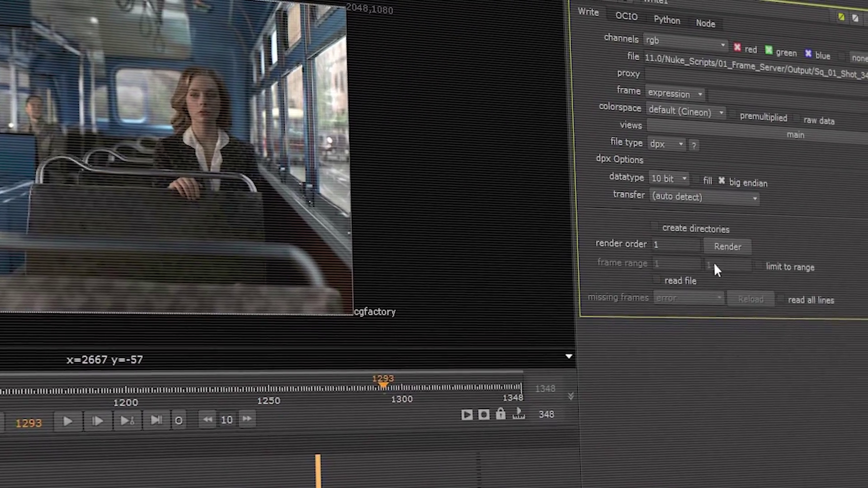
pyautogui.click(723, 249)
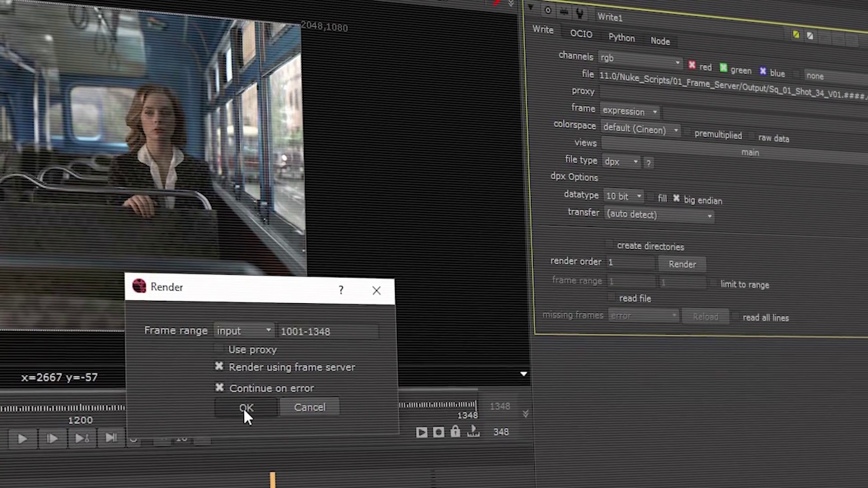
pyautogui.click(247, 408)
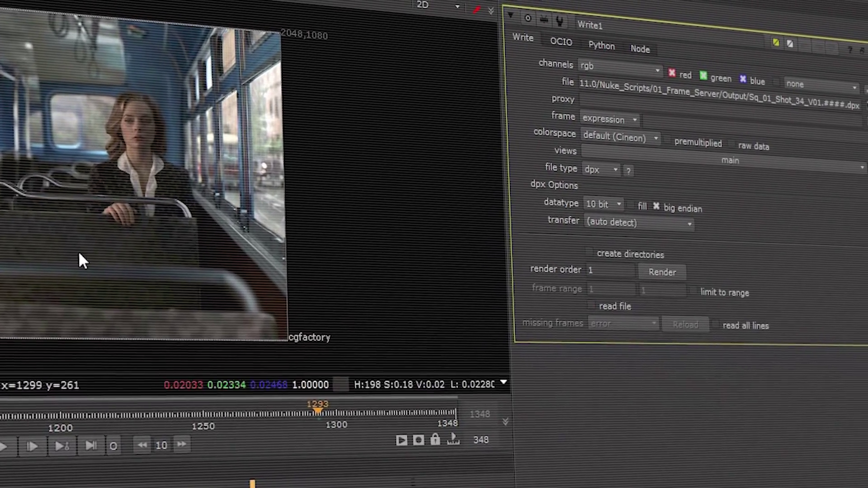
# Set the Denoise node's Temporal Frame Offset to 3 and toggle its Preserve Edges option
pyautogui.click(642, 1)
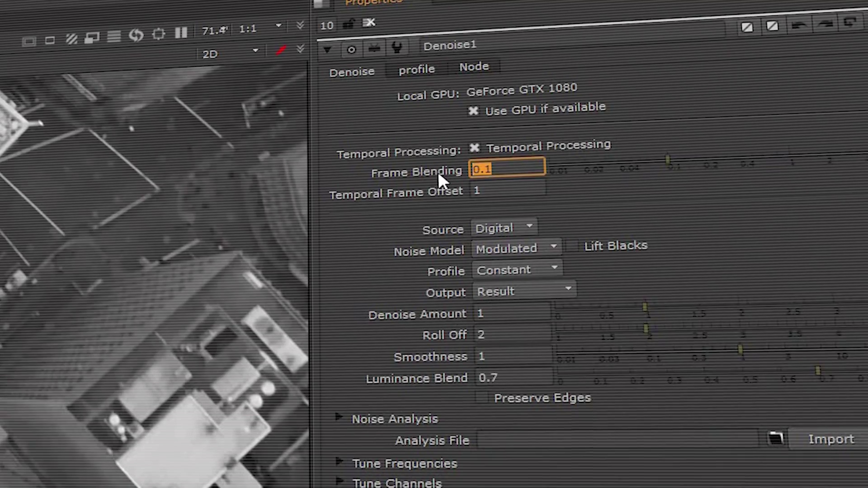
pyautogui.click(505, 190)
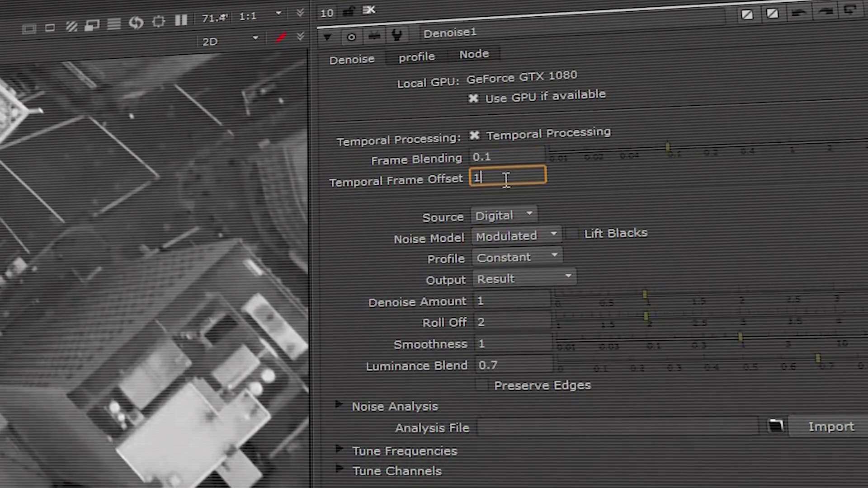
pyautogui.write('3')
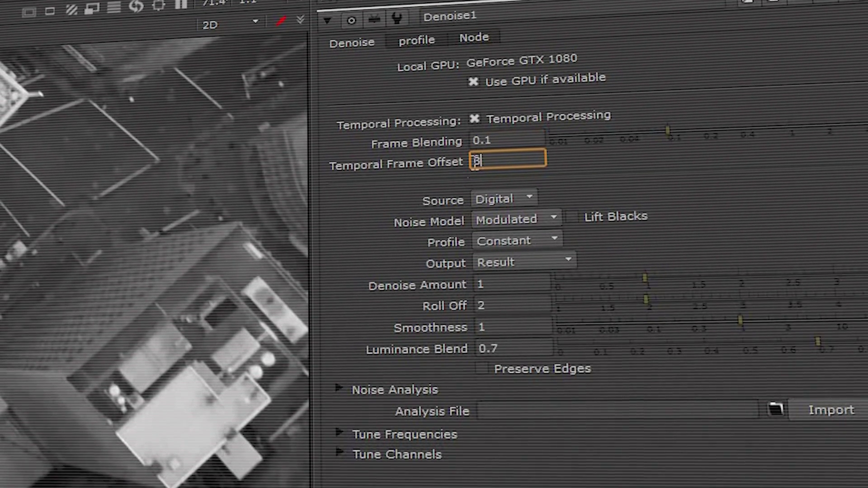
pyautogui.click(588, 231)
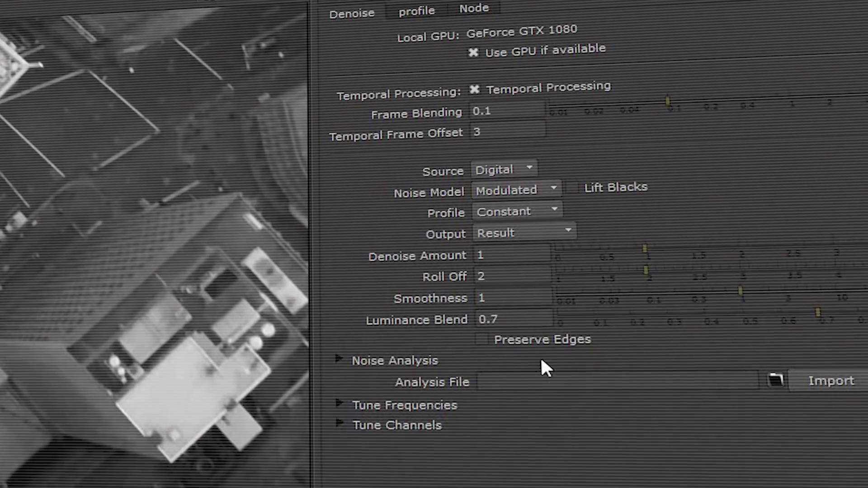
pyautogui.click(571, 349)
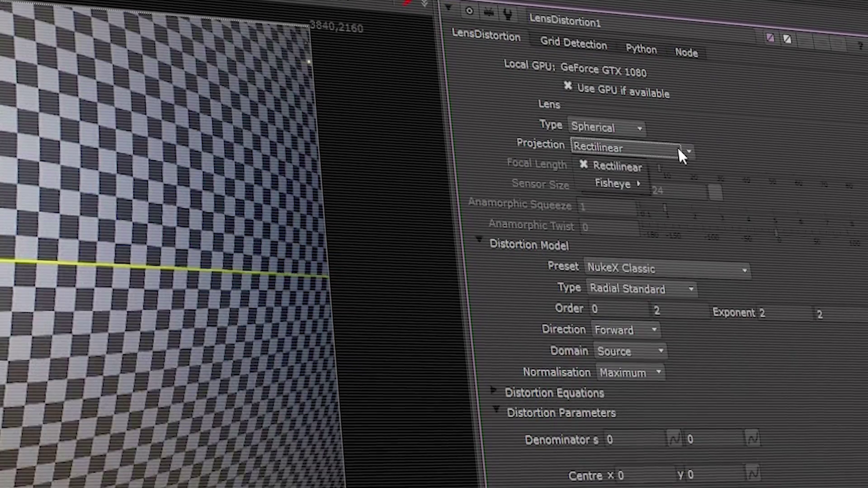
# Solve the lens distortion from the detected checkerboard grid, and select the LensDistortion node in the added-element comp
pyautogui.moveTo(634, 178)
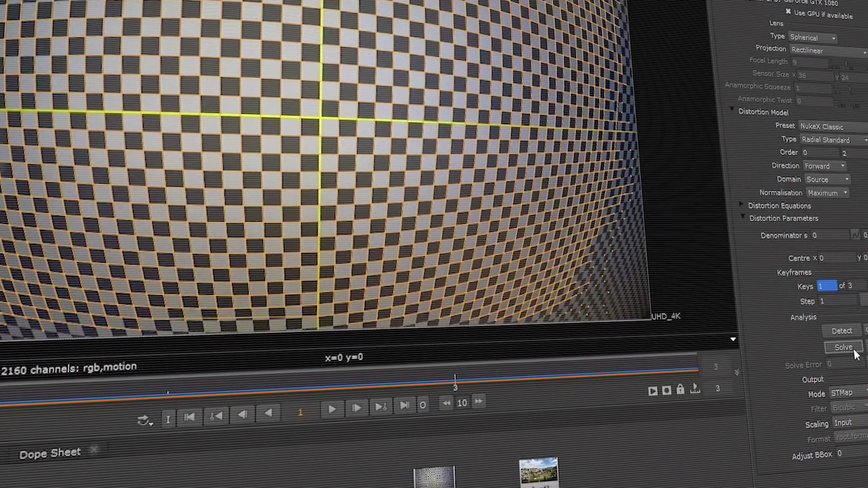
pyautogui.click(844, 347)
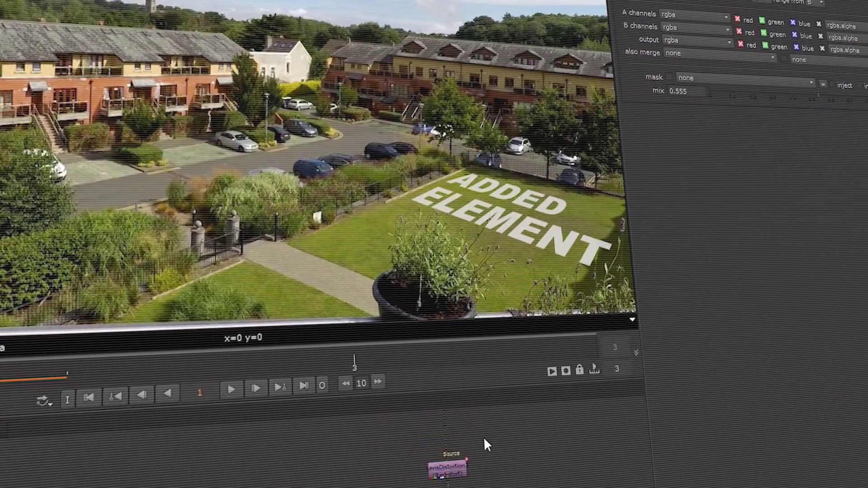
pyautogui.click(452, 468)
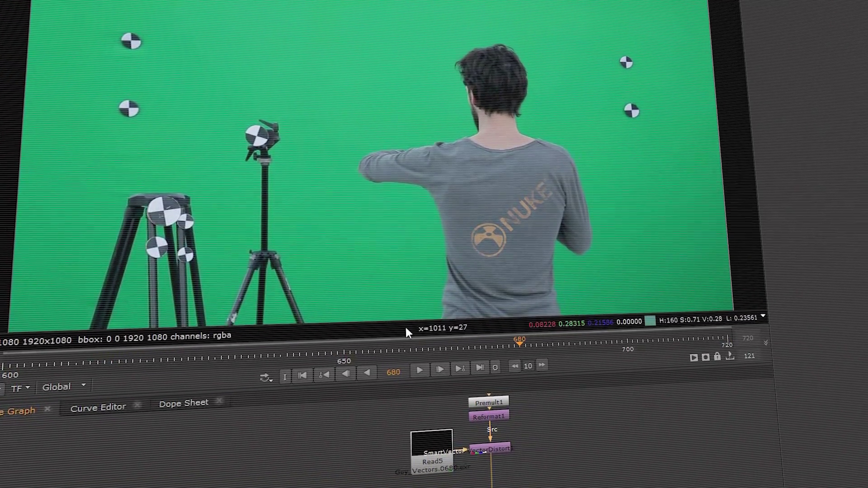
# Enable Output to Write on SmartVector1, export its Write node and reposition that node in the graph
pyautogui.click(211, 351)
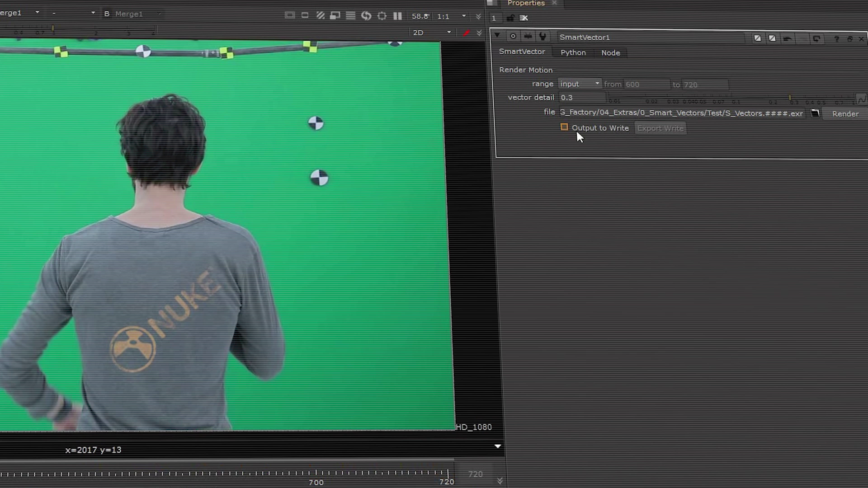
pyautogui.click(578, 132)
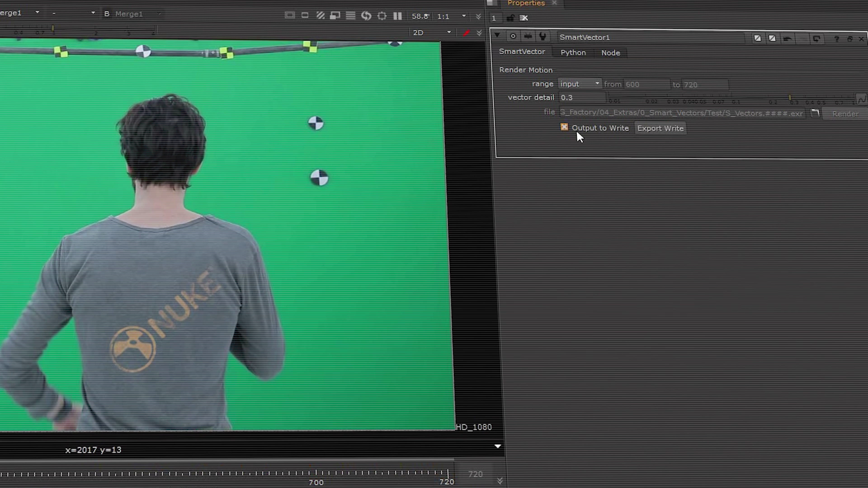
pyautogui.click(666, 131)
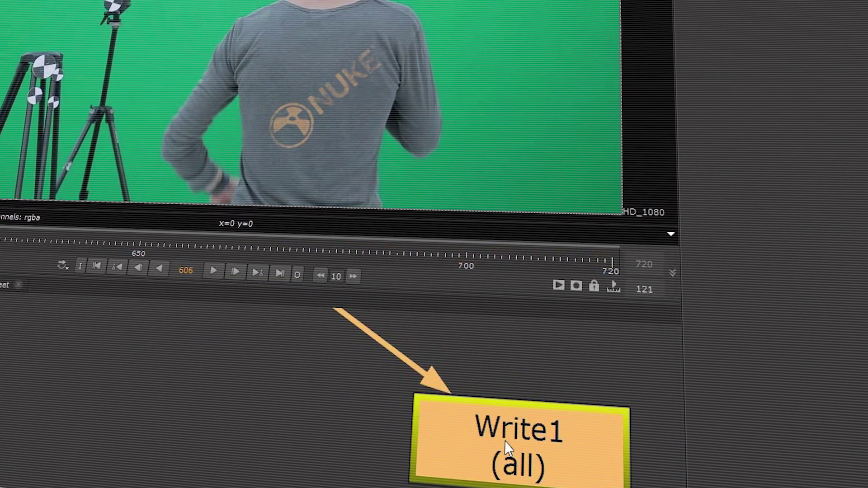
pyautogui.moveTo(504, 441); pyautogui.dragTo(275, 435)
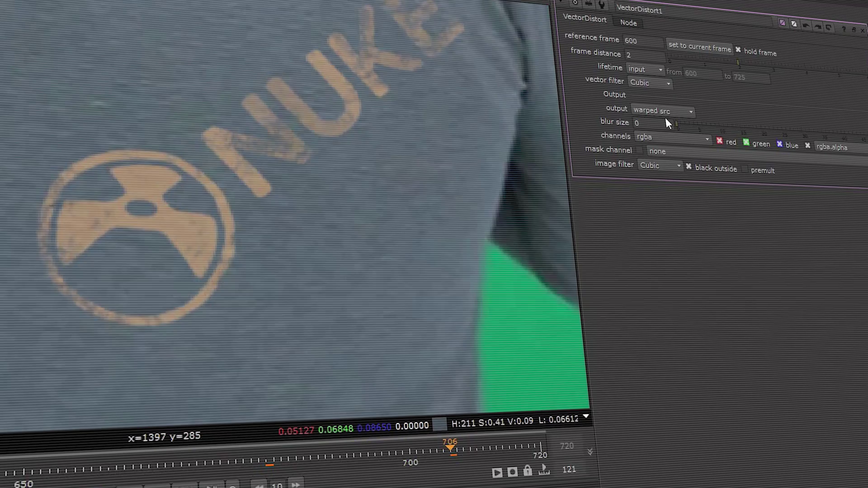
# Set the VectorDistort node's blur size to 50
pyautogui.doubleClick(668, 123)
pyautogui.write('50')
pyautogui.press('Return')
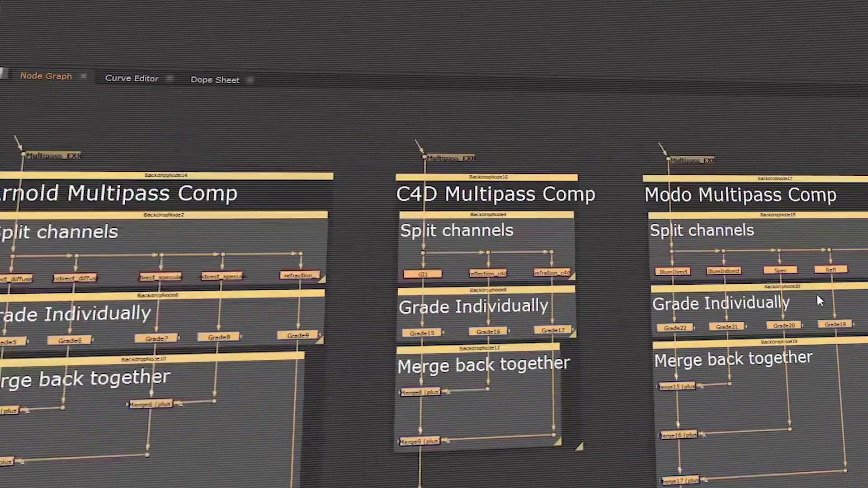
pyautogui.moveTo(814, 271); pyautogui.dragTo(277, 252, button='middle')
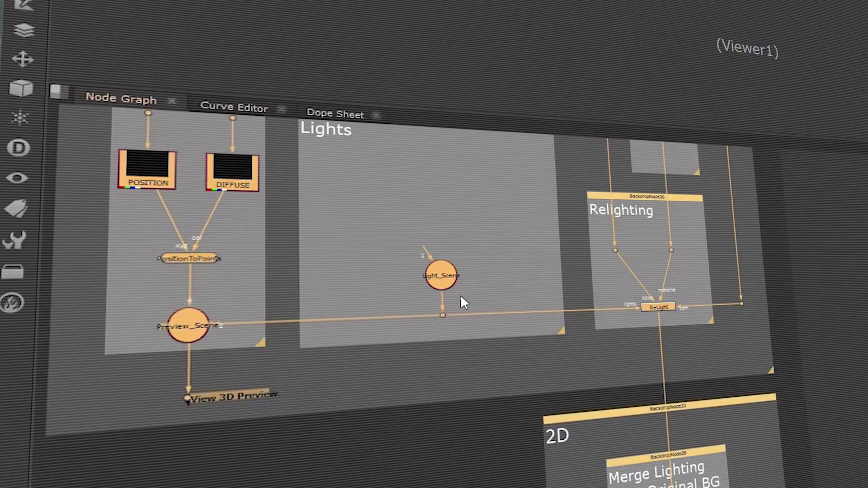
pyautogui.scroll(-5, 464, 303)
pyautogui.moveTo(449, 286); pyautogui.dragTo(514, 368, button='middle')
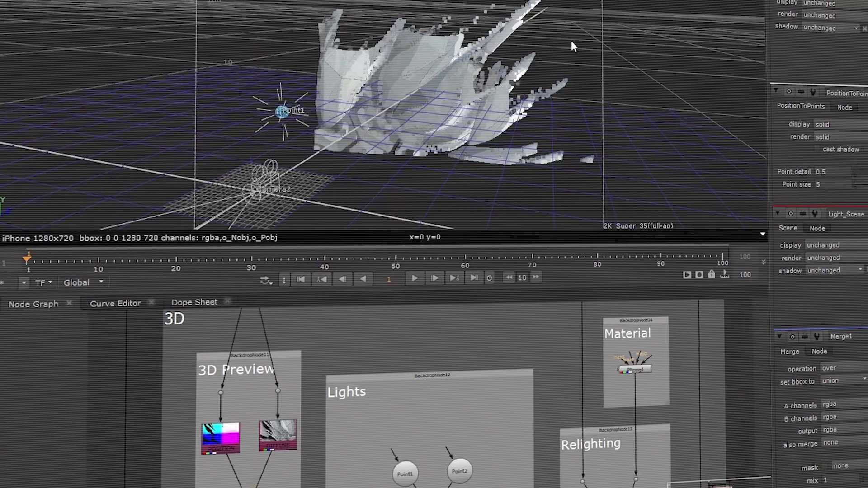
pyautogui.keyDown('ctrl'); pyautogui.moveTo(571, 40); pyautogui.dragTo(426, 142); pyautogui.keyUp('ctrl')
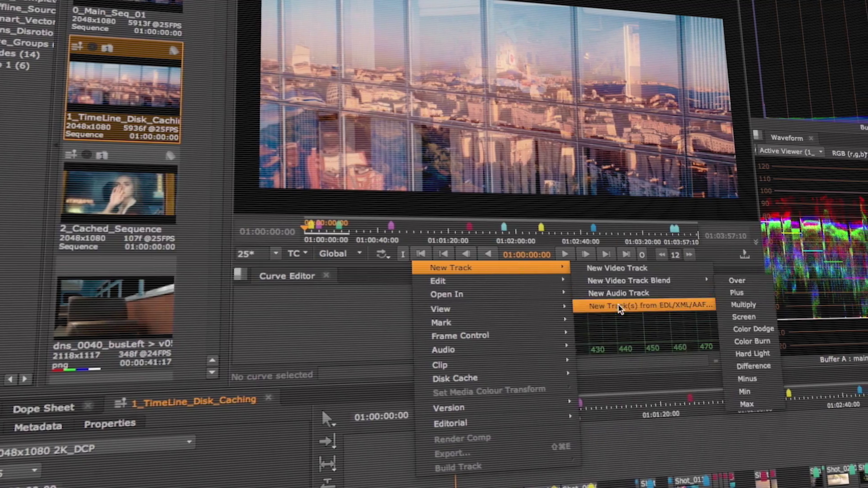
# Create new timeline tracks from the AAF file avid_mix_retime.aaf
pyautogui.click(620, 307)
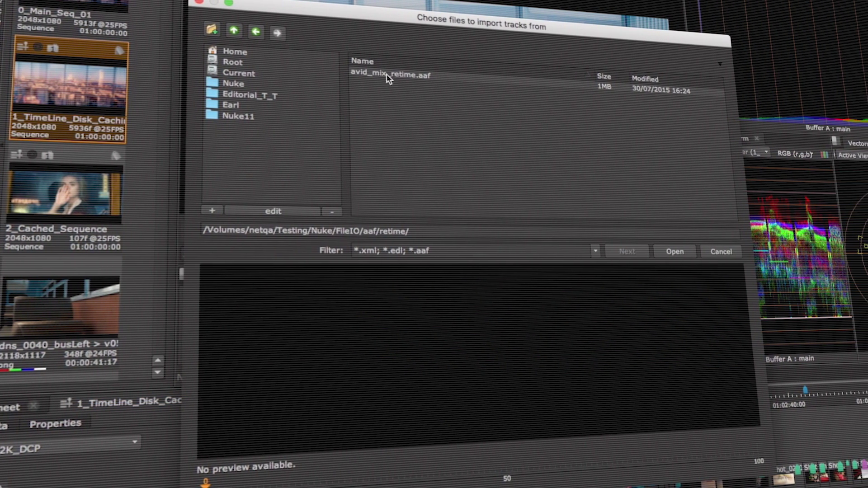
pyautogui.click(669, 254)
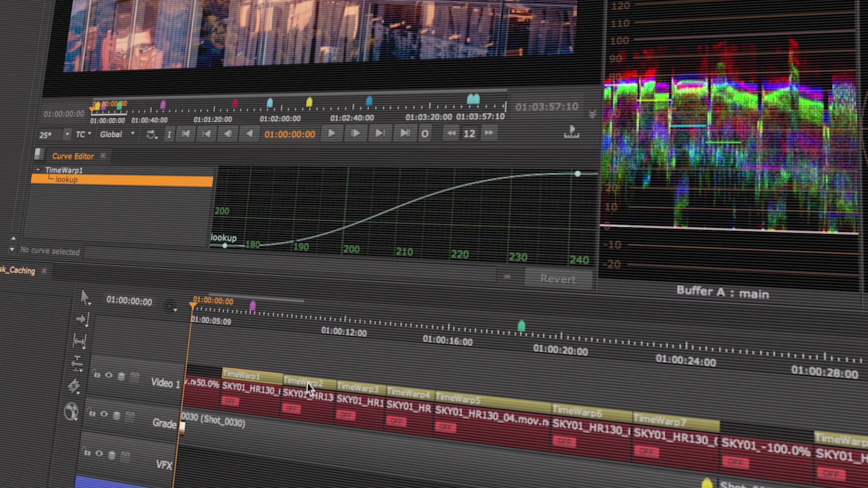
# Show the TimeWarp2 effect on the Video 1 track in the Curve Editor to inspect its retime curve
pyautogui.click(299, 382)
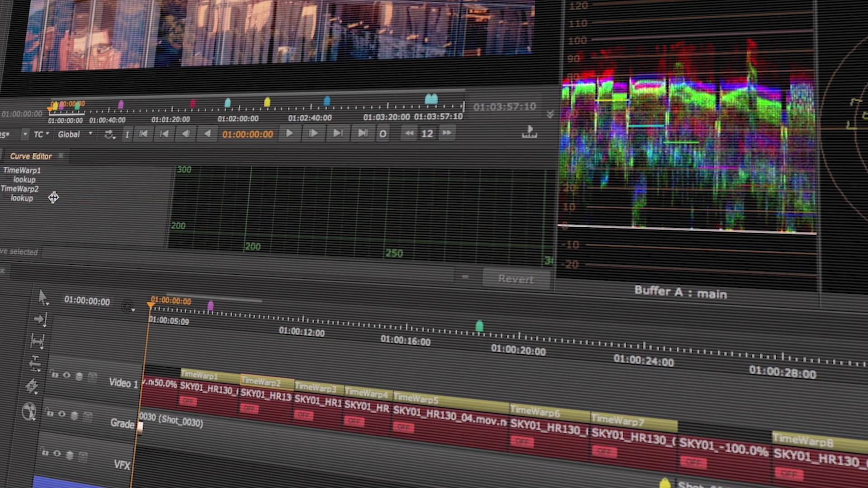
pyautogui.scroll(3, 309, 202)
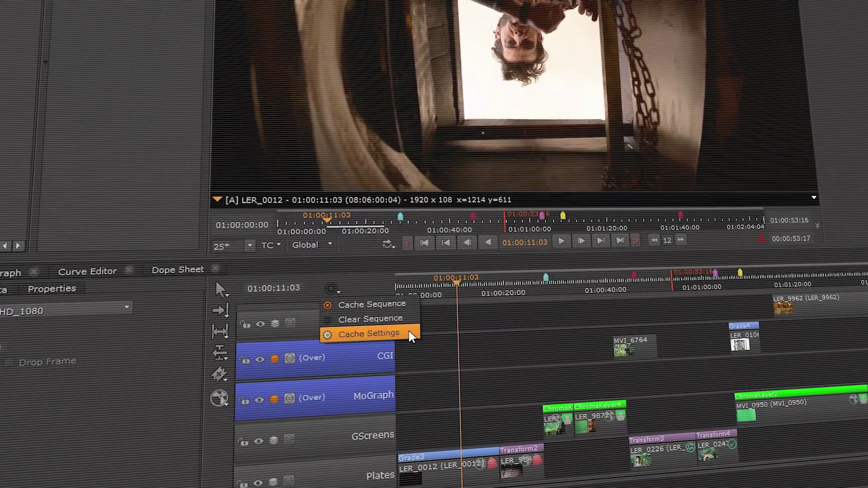
# Open the timeline's cache settings, set the Timeline Disk Caching limit to 42 GB and select the directory path text
pyautogui.click(403, 336)
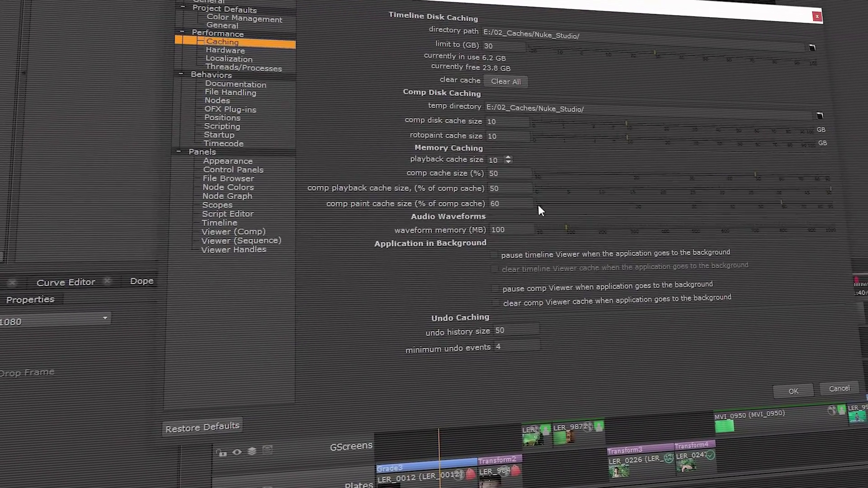
pyautogui.click(654, 60)
pyautogui.moveTo(632, 70); pyautogui.dragTo(434, 60)
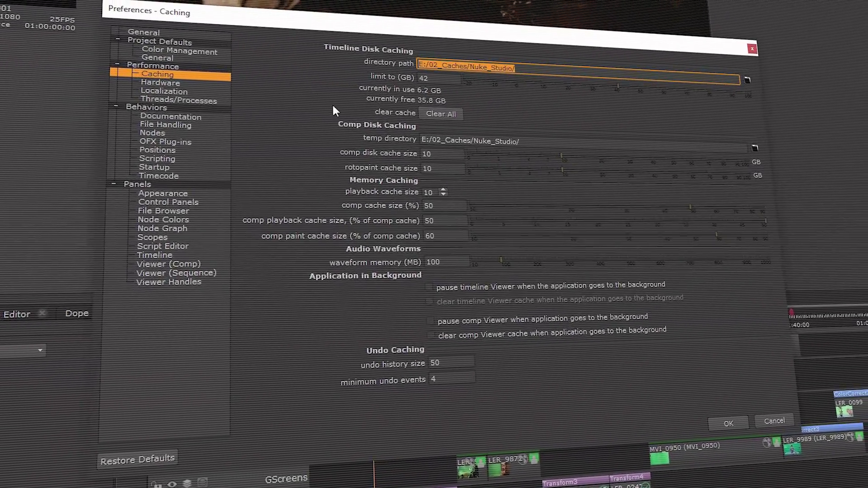